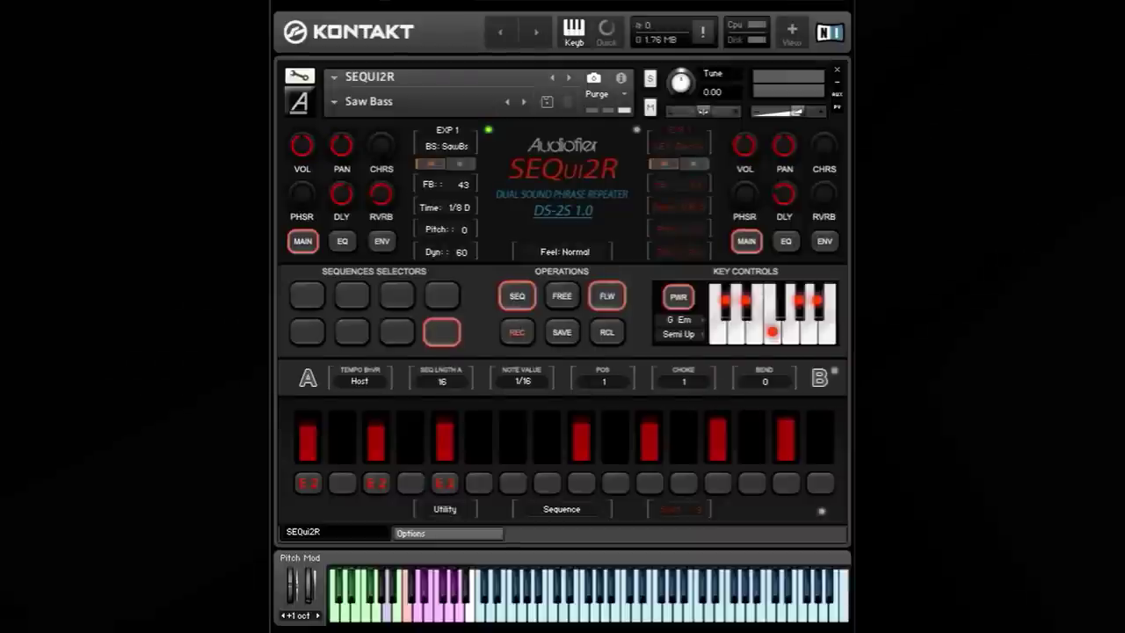
Step: Browse side A's sound categories and bass sounds, keeping SawBs, then start the sequence at step 9
{"action": "left_click", "coordinate": [447, 132]}
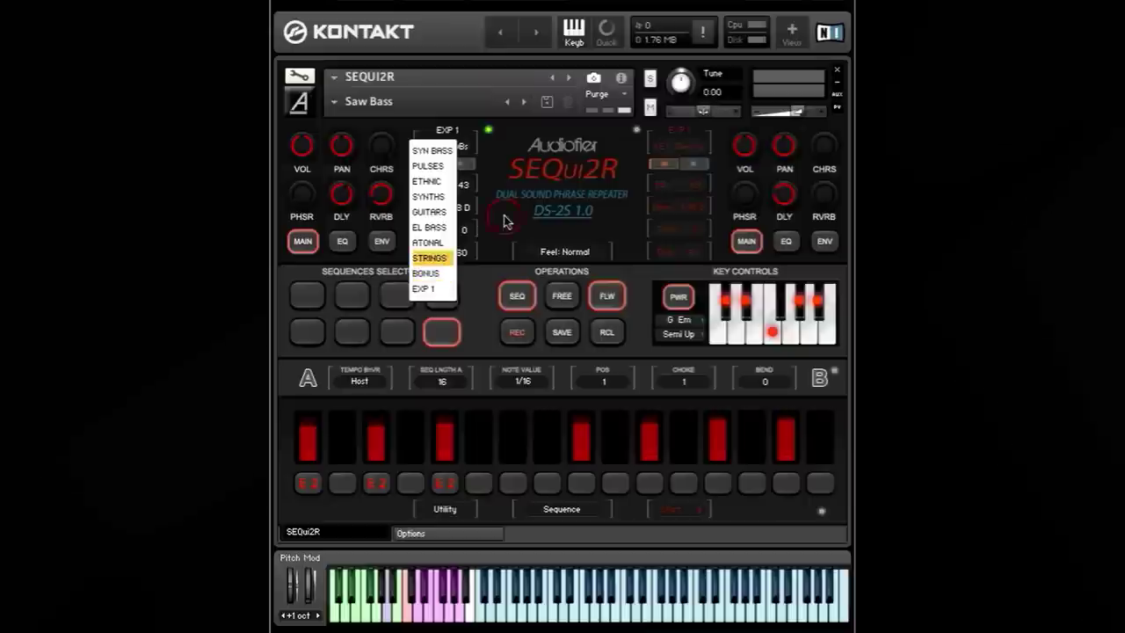
{"action": "left_click", "coordinate": [464, 167]}
{"action": "left_click", "coordinate": [460, 154]}
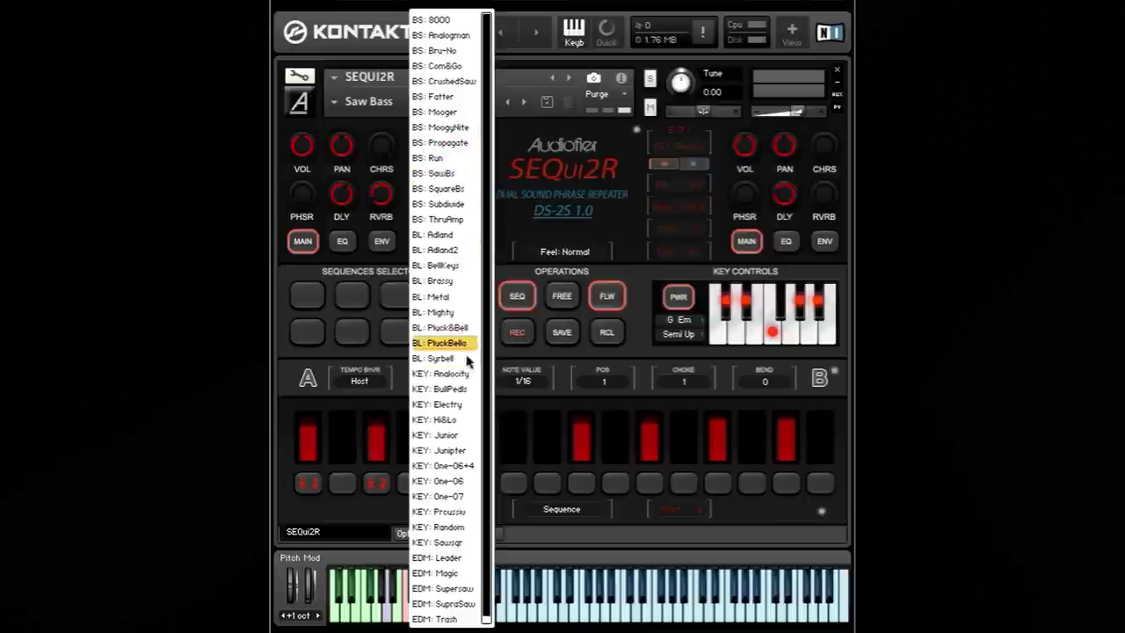
{"action": "left_click", "coordinate": [503, 211]}
{"action": "left_click", "coordinate": [450, 131]}
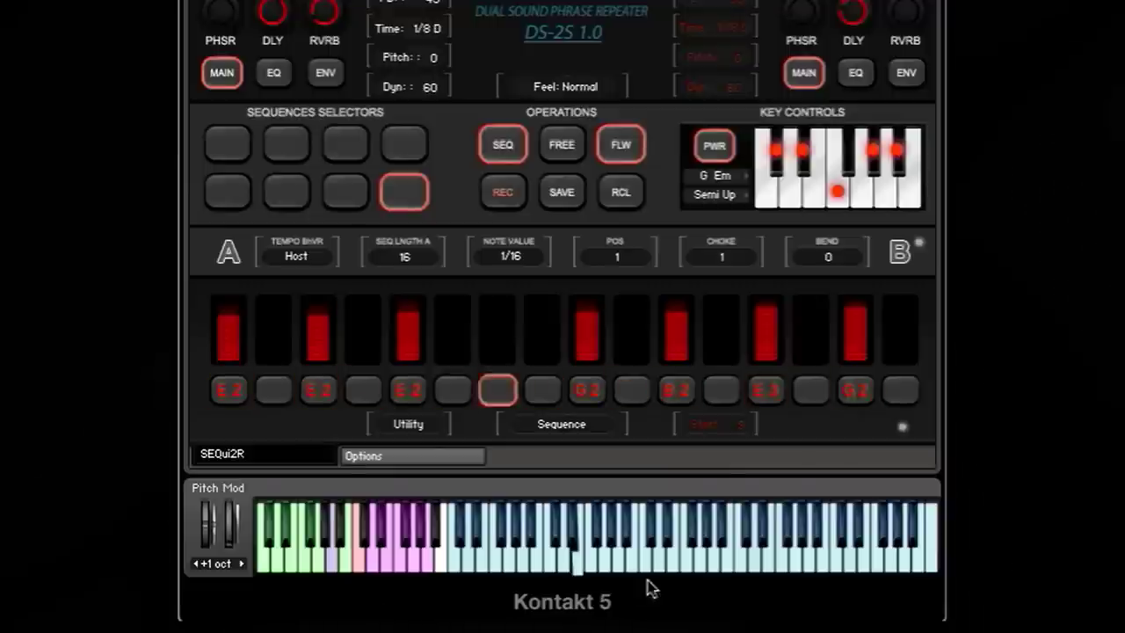
{"action": "left_click", "coordinate": [714, 437]}
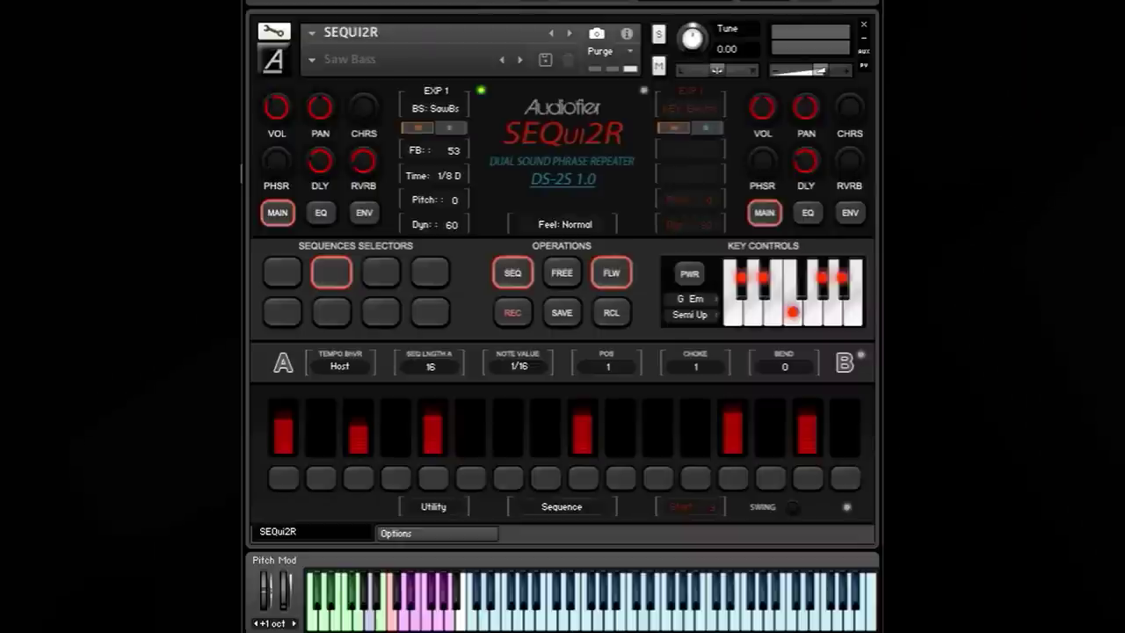
Step: Switch to the fourth stored sequence pad
{"action": "left_click", "coordinate": [430, 273]}
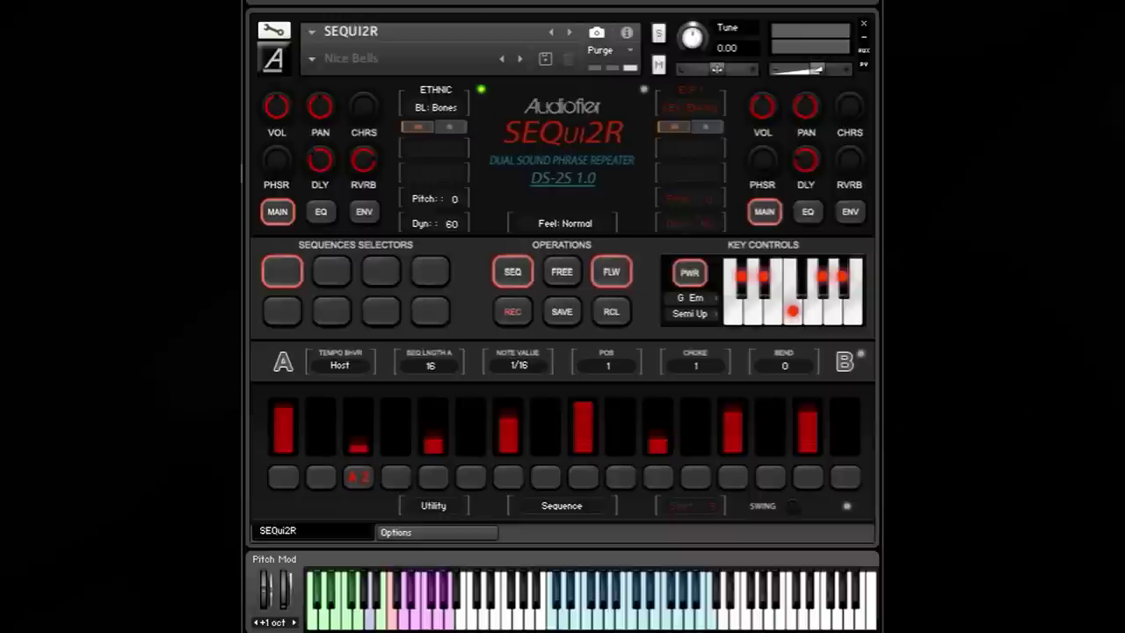
{"action": "left_click", "coordinate": [333, 279]}
{"action": "left_click", "coordinate": [283, 276]}
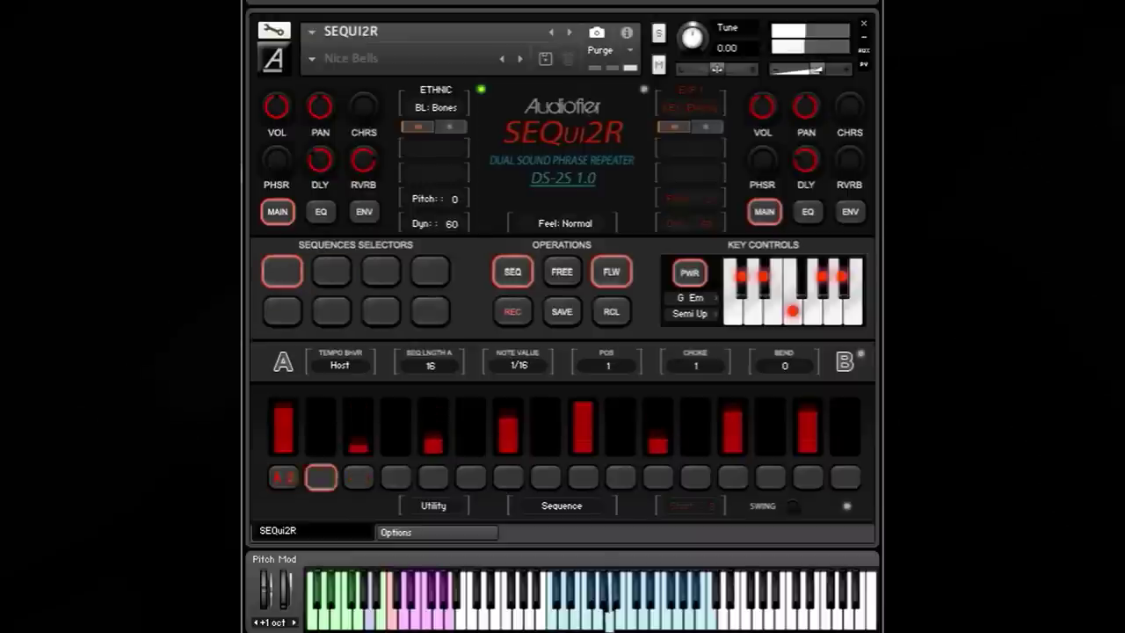
{"action": "left_click", "coordinate": [332, 272]}
{"action": "left_click", "coordinate": [282, 273]}
{"action": "left_click", "coordinate": [430, 271]}
{"action": "left_click", "coordinate": [282, 273]}
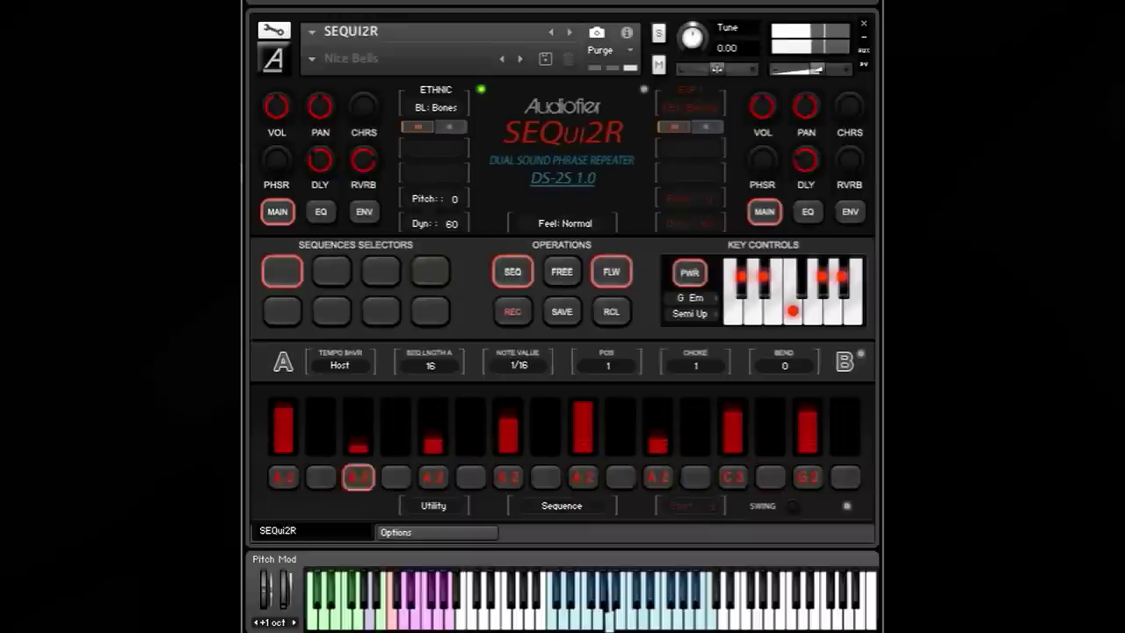
{"action": "left_click", "coordinate": [332, 272]}
{"action": "left_click", "coordinate": [282, 272]}
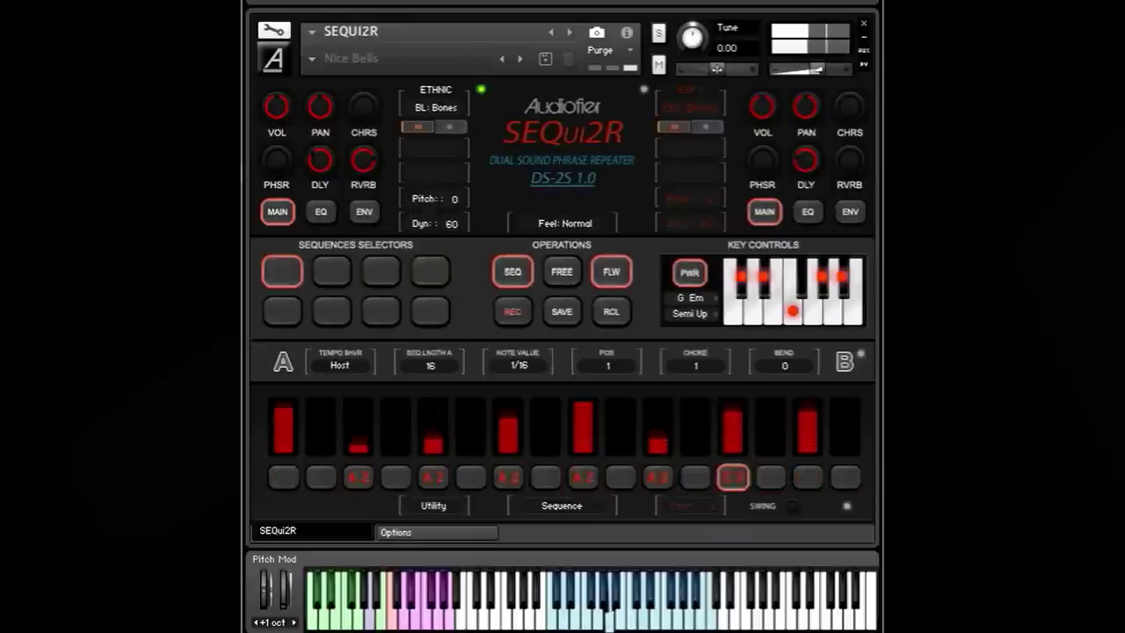
{"action": "left_click", "coordinate": [381, 273]}
{"action": "left_click", "coordinate": [282, 272]}
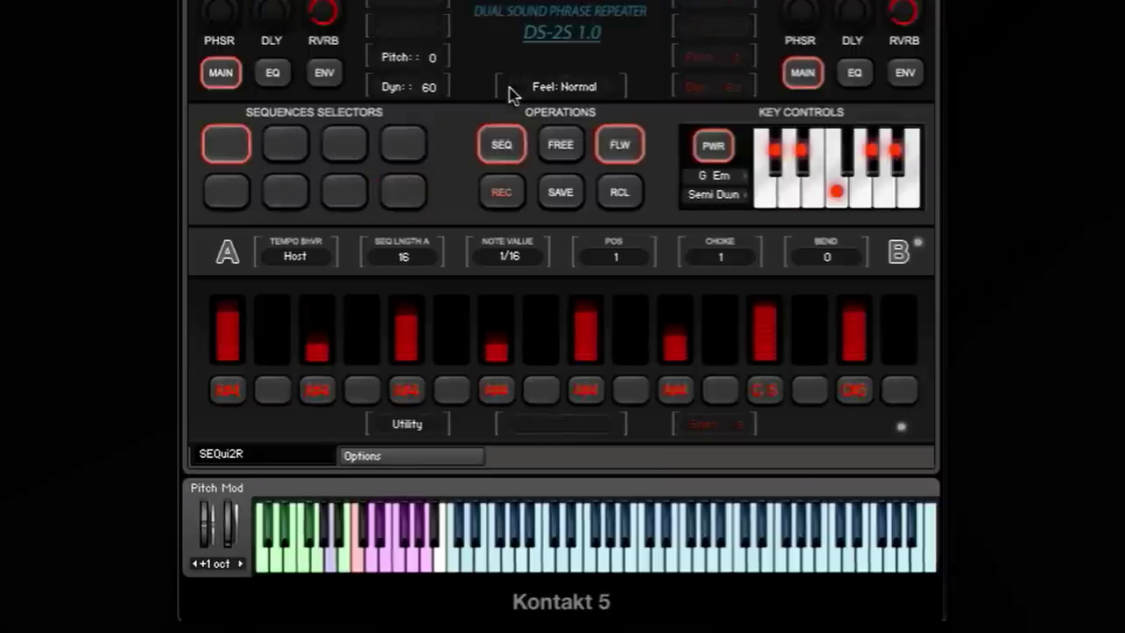
Step: Record a new step sequence with REC, then stop recording
{"action": "left_click", "coordinate": [497, 195]}
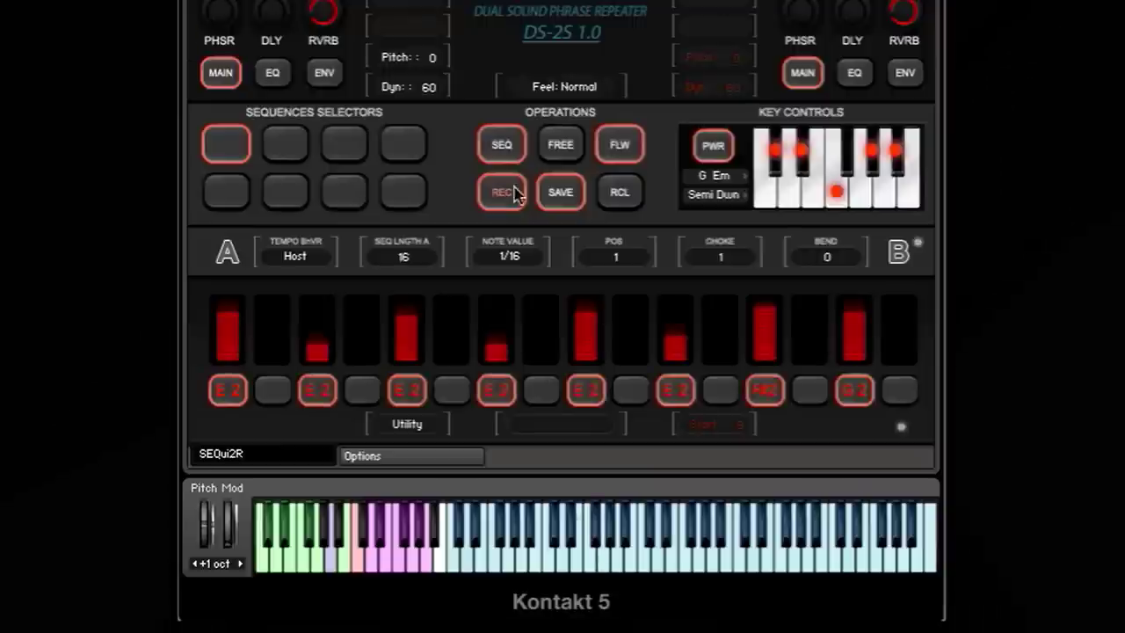
{"action": "left_click", "coordinate": [508, 199]}
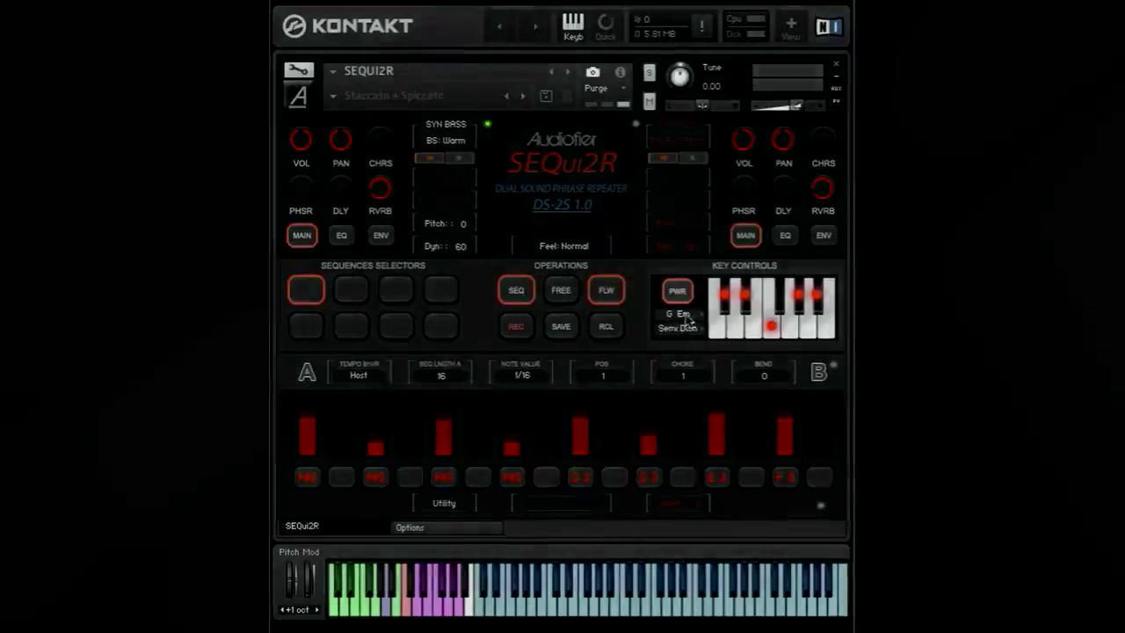
Step: Keep the key at G Em and switch Key Controls PWR off
{"action": "left_click", "coordinate": [682, 314]}
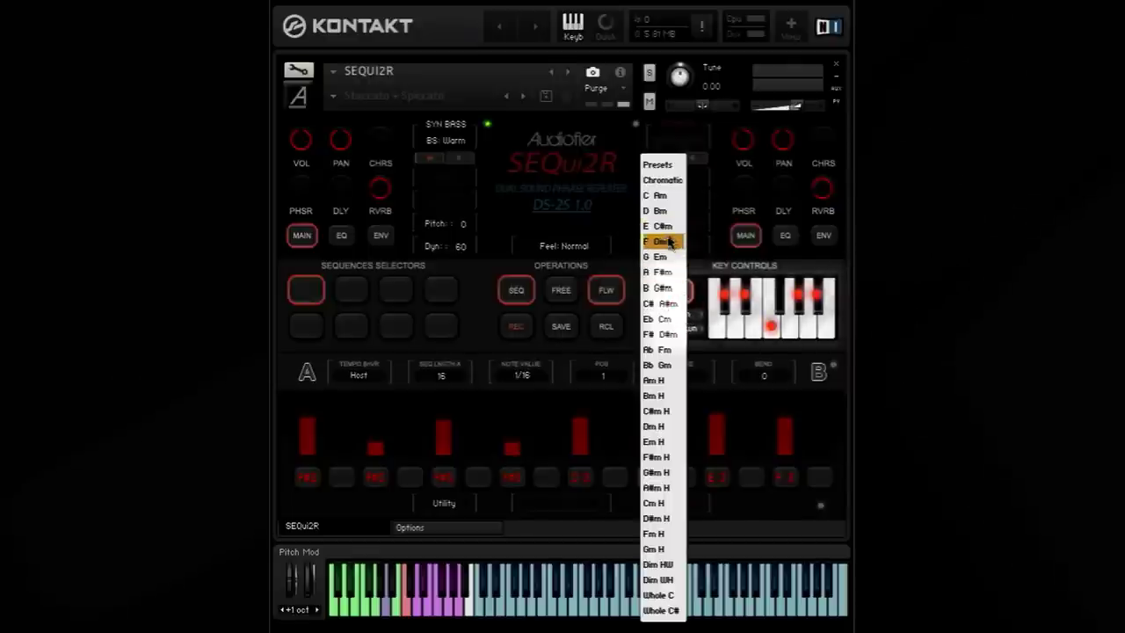
{"action": "left_click", "coordinate": [665, 257]}
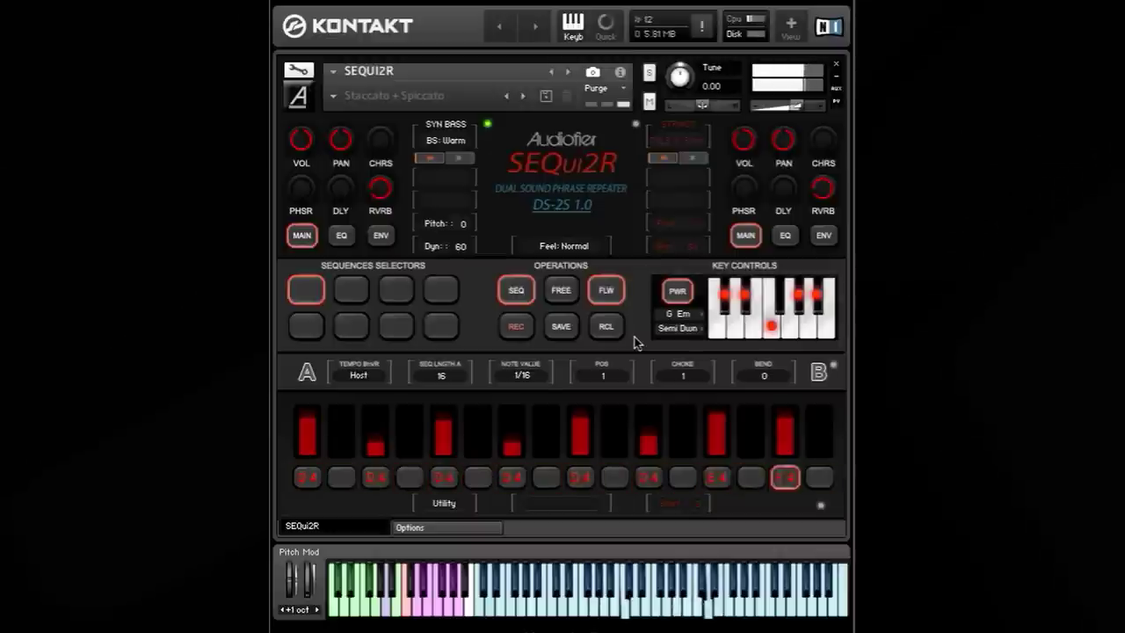
{"action": "left_click", "coordinate": [678, 293]}
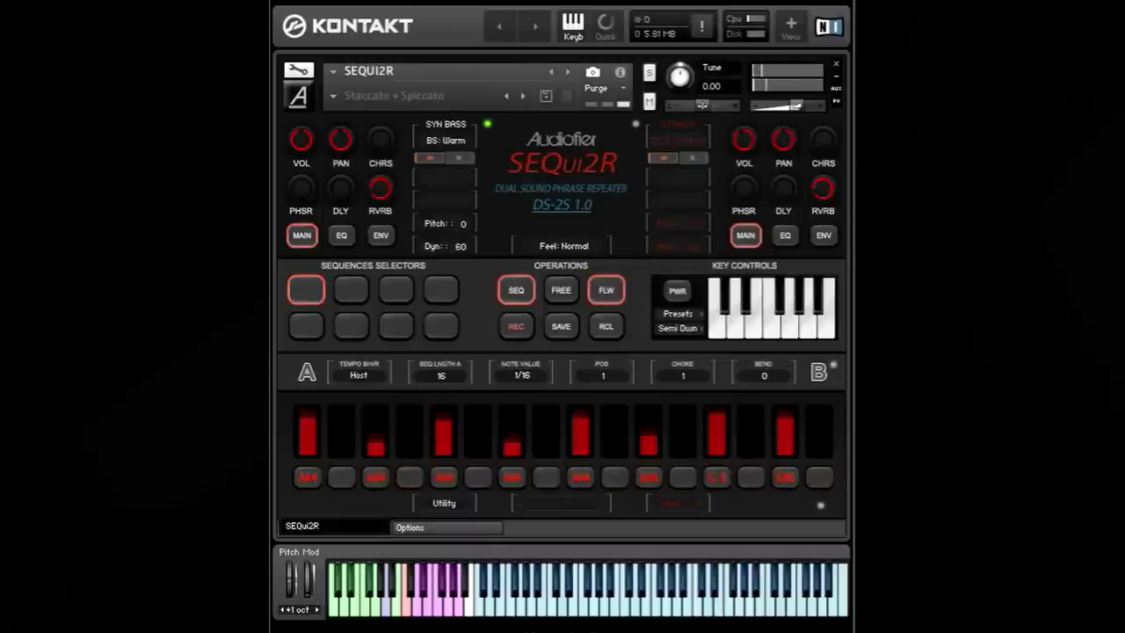
Step: Check the Presets scale list and close it without choosing anything
{"action": "left_click", "coordinate": [681, 316]}
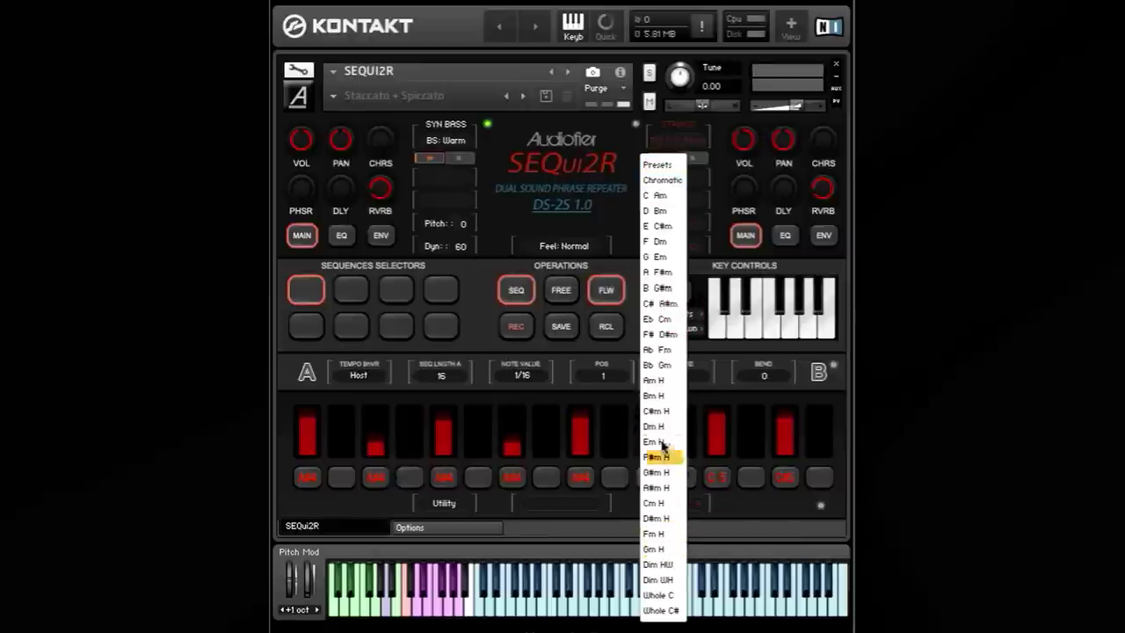
{"action": "left_click", "coordinate": [635, 277]}
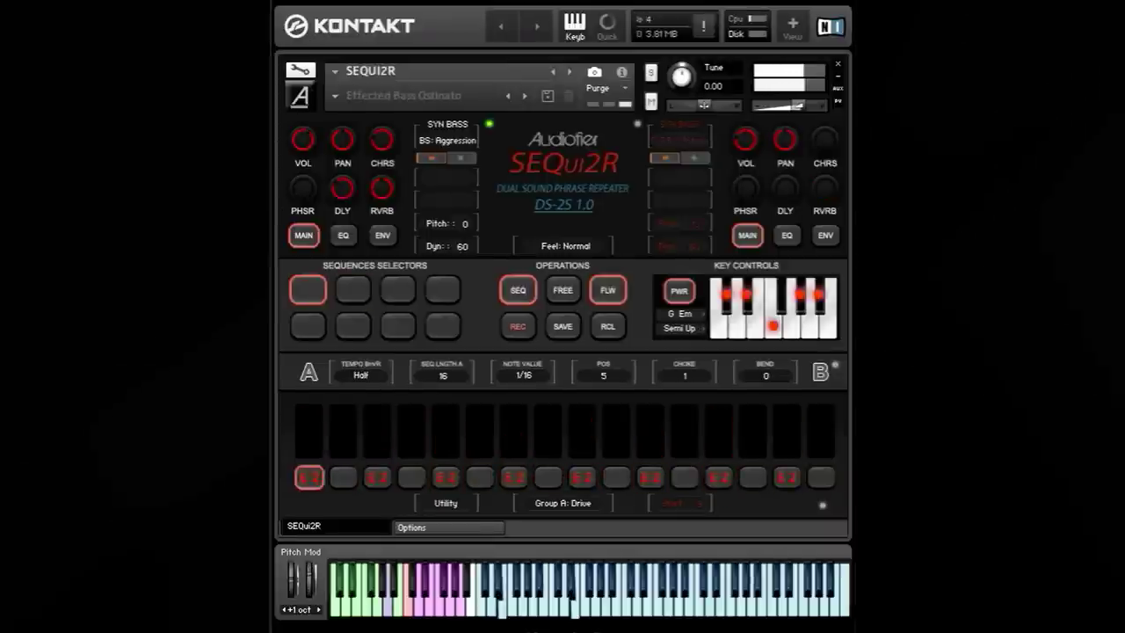
Step: Edit side A's Cutoff A lane, then make sequence 1 active and recall its pattern
{"action": "left_click", "coordinate": [309, 372]}
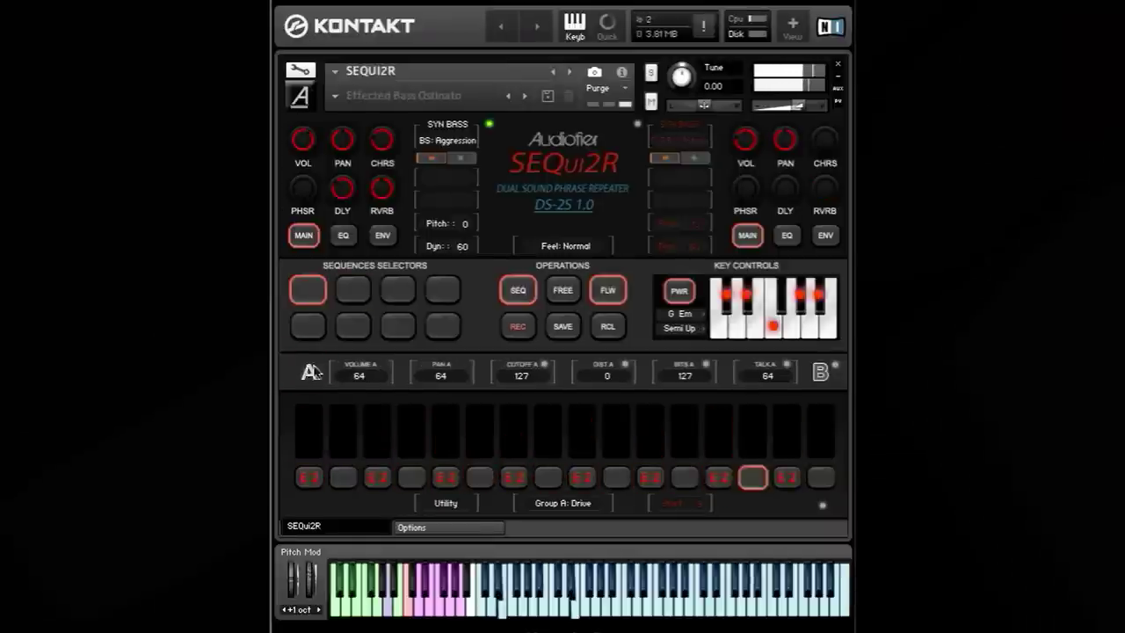
{"action": "left_click", "coordinate": [308, 373]}
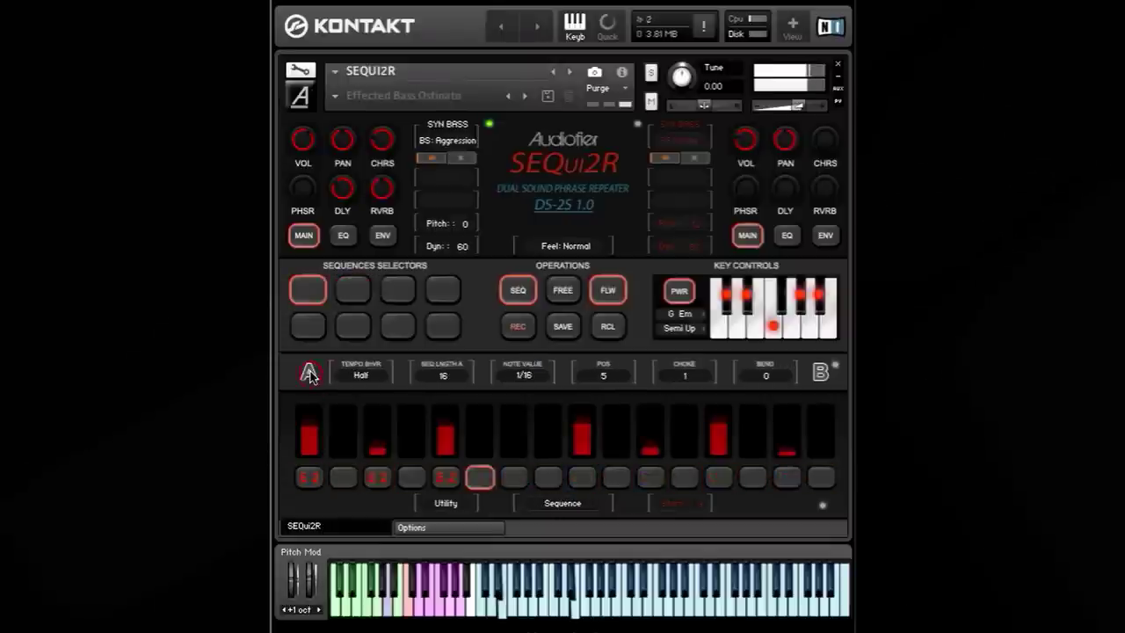
{"action": "left_click", "coordinate": [309, 373]}
{"action": "left_click", "coordinate": [518, 364]}
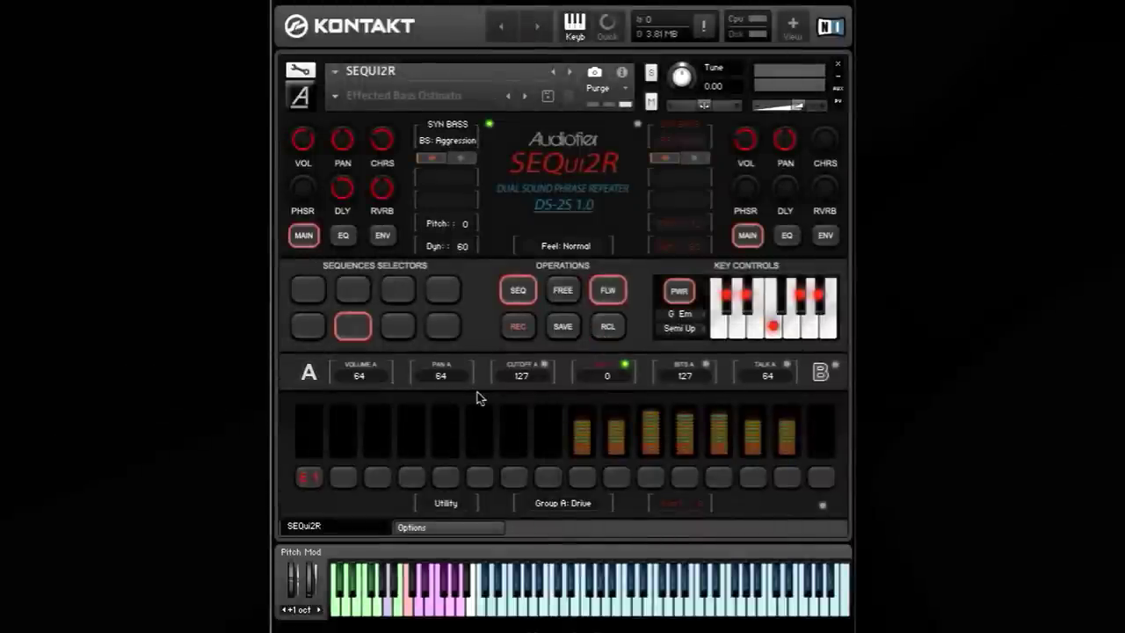
{"action": "left_click", "coordinate": [307, 293]}
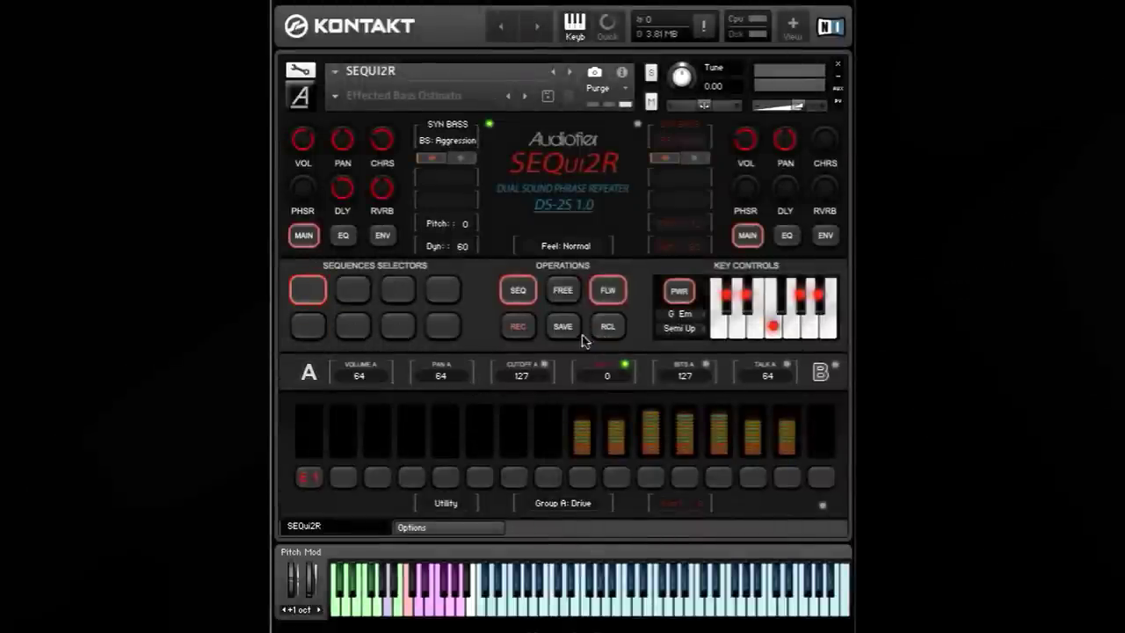
{"action": "left_click", "coordinate": [608, 330]}
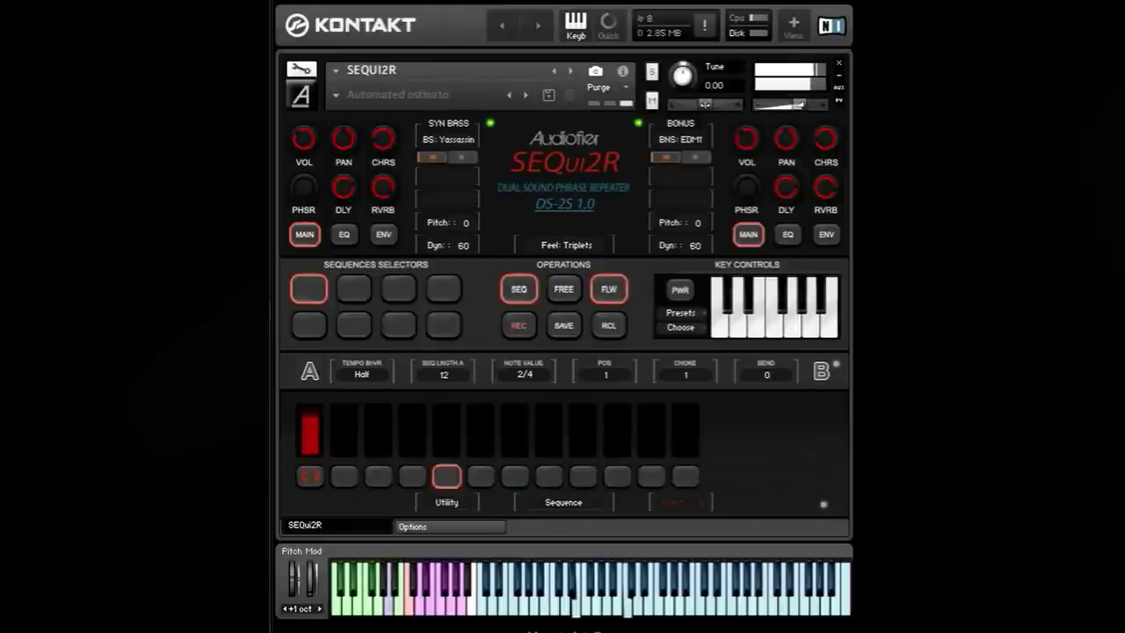
Step: Select the second sequence and show side A's per-step Volume A lane
{"action": "left_click", "coordinate": [353, 290]}
{"action": "left_click", "coordinate": [310, 371]}
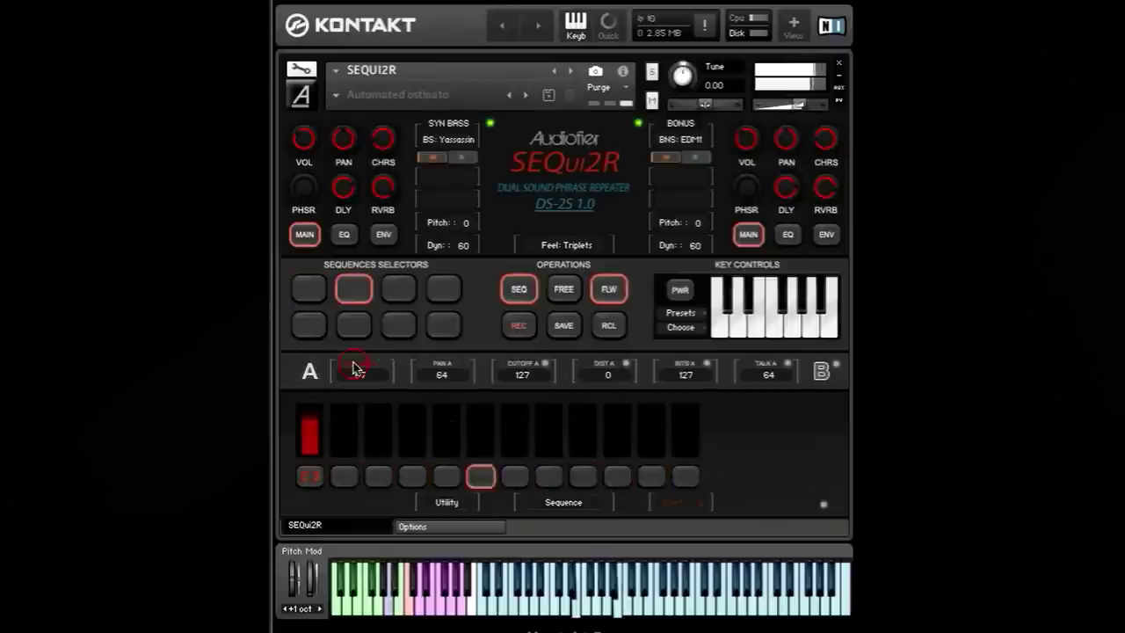
{"action": "left_click", "coordinate": [351, 367]}
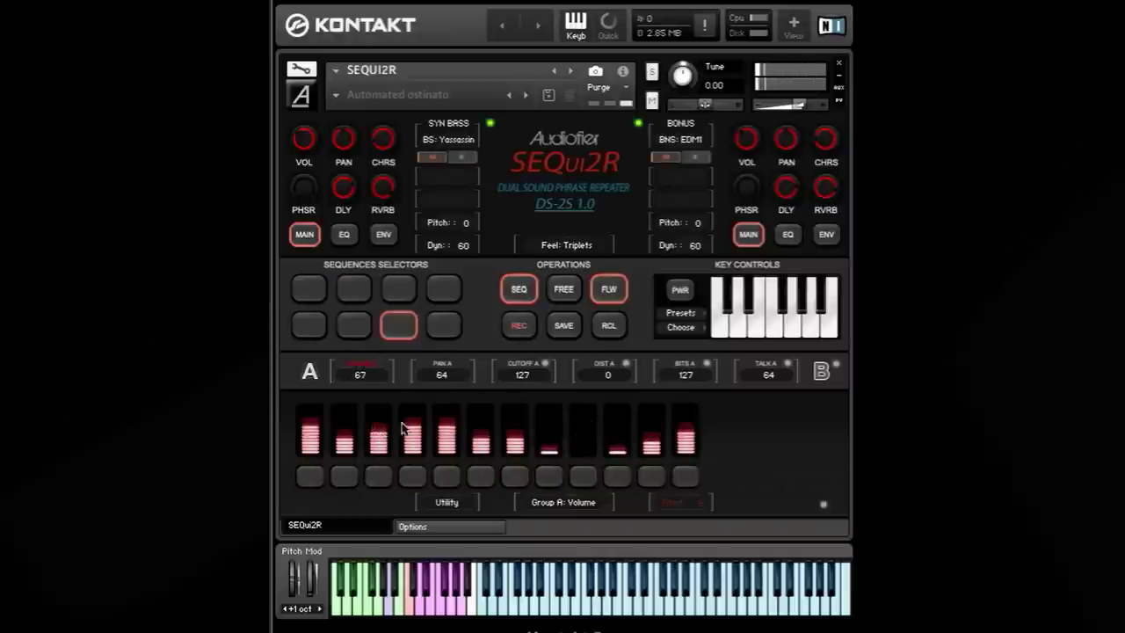
Step: Show the Cutoff B lane, then switch through sequences 2 and 7 and show Cutoff B again
{"action": "left_click", "coordinate": [820, 373]}
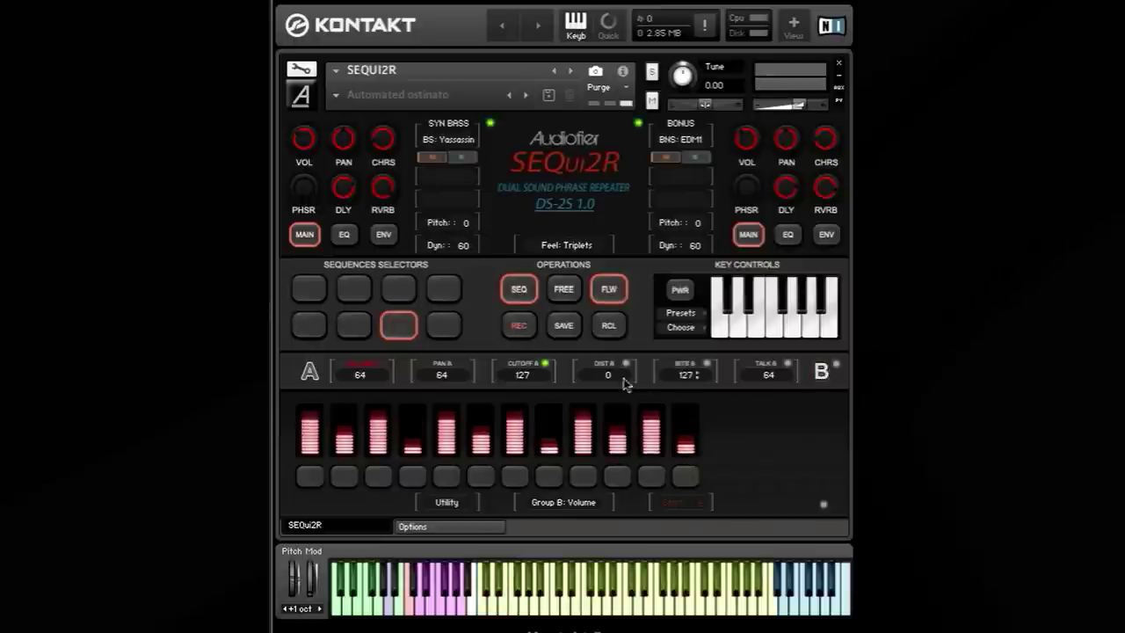
{"action": "left_click", "coordinate": [525, 367]}
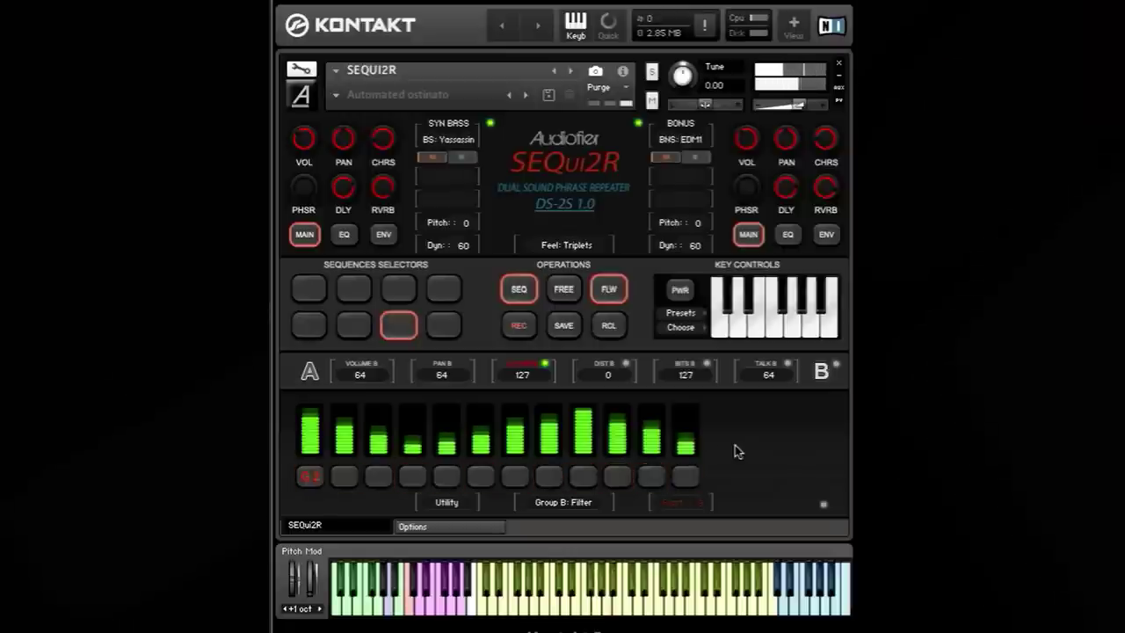
{"action": "left_click", "coordinate": [310, 370]}
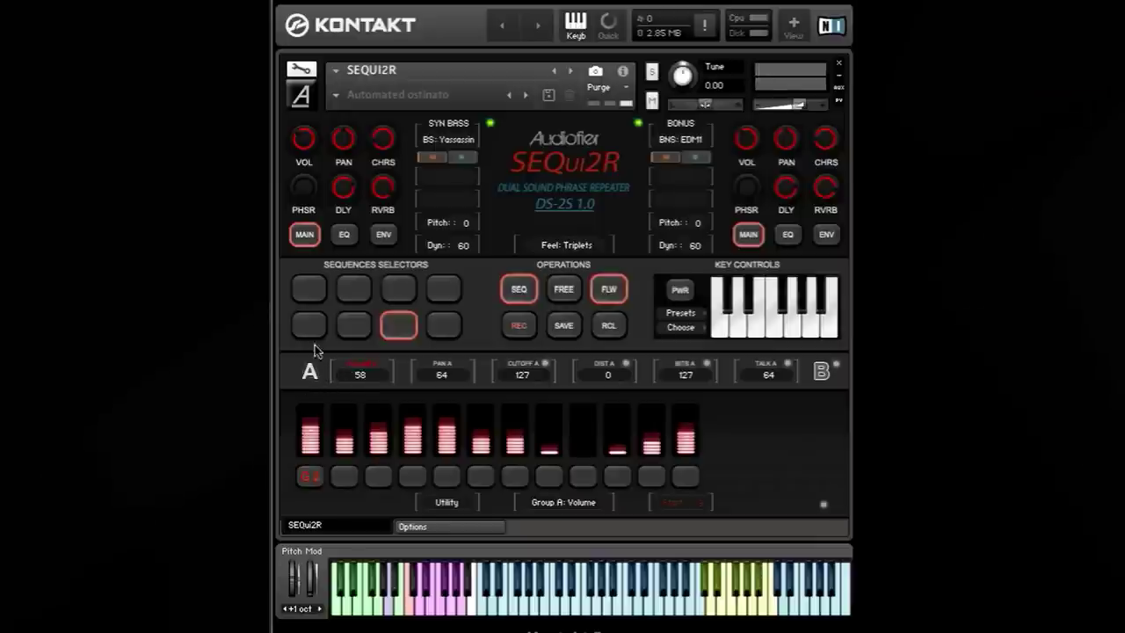
{"action": "left_click", "coordinate": [345, 293]}
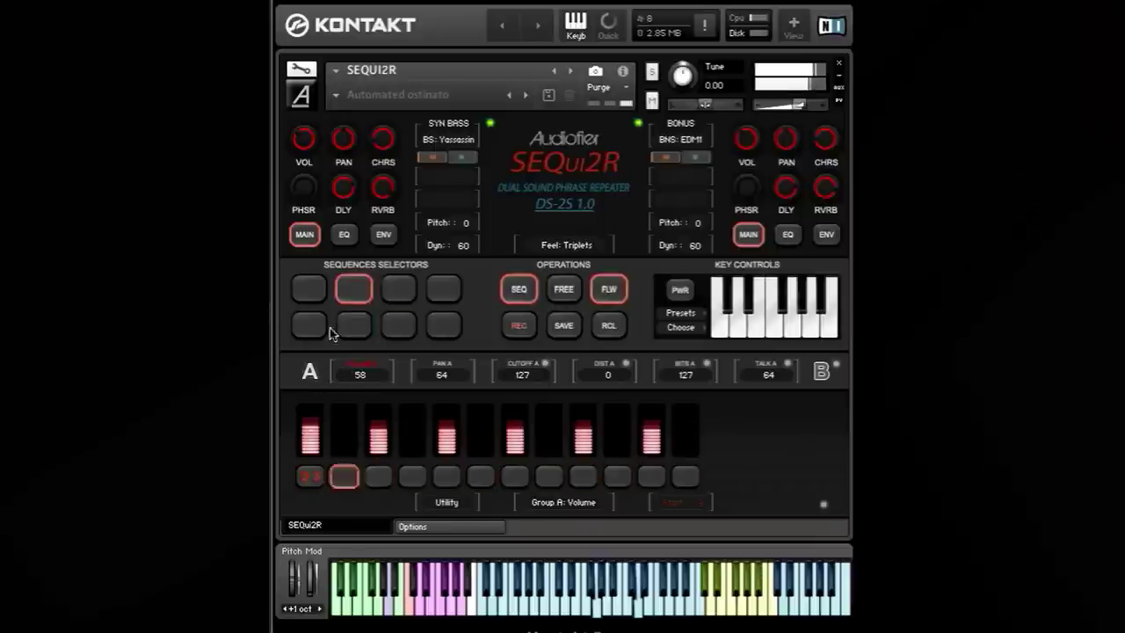
{"action": "left_click", "coordinate": [398, 325]}
{"action": "left_click", "coordinate": [821, 370]}
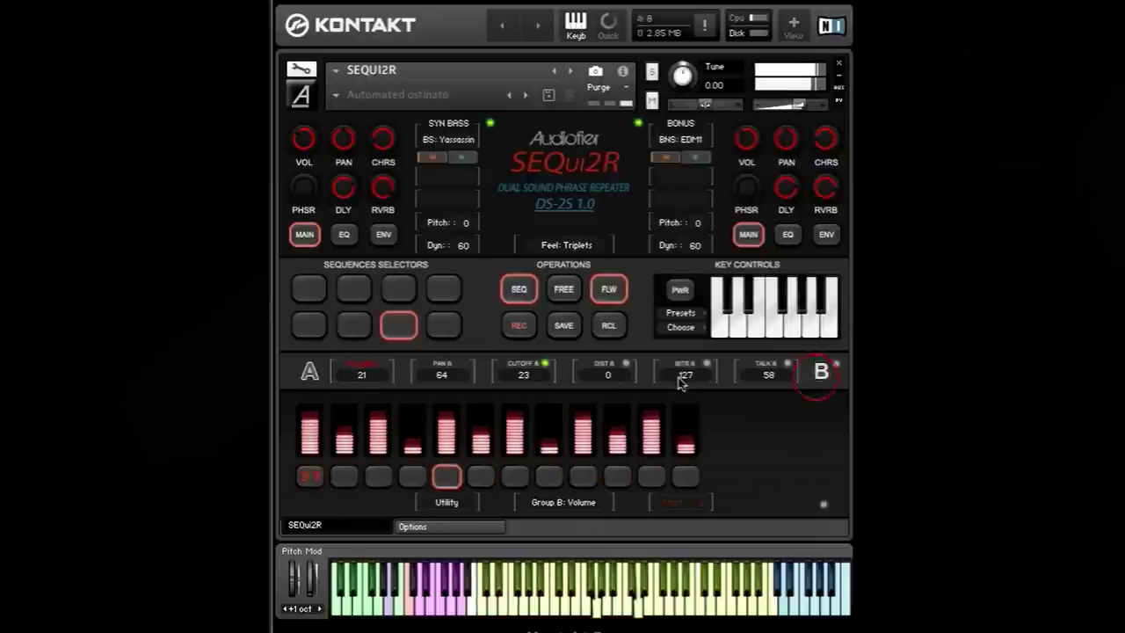
{"action": "left_click", "coordinate": [524, 369]}
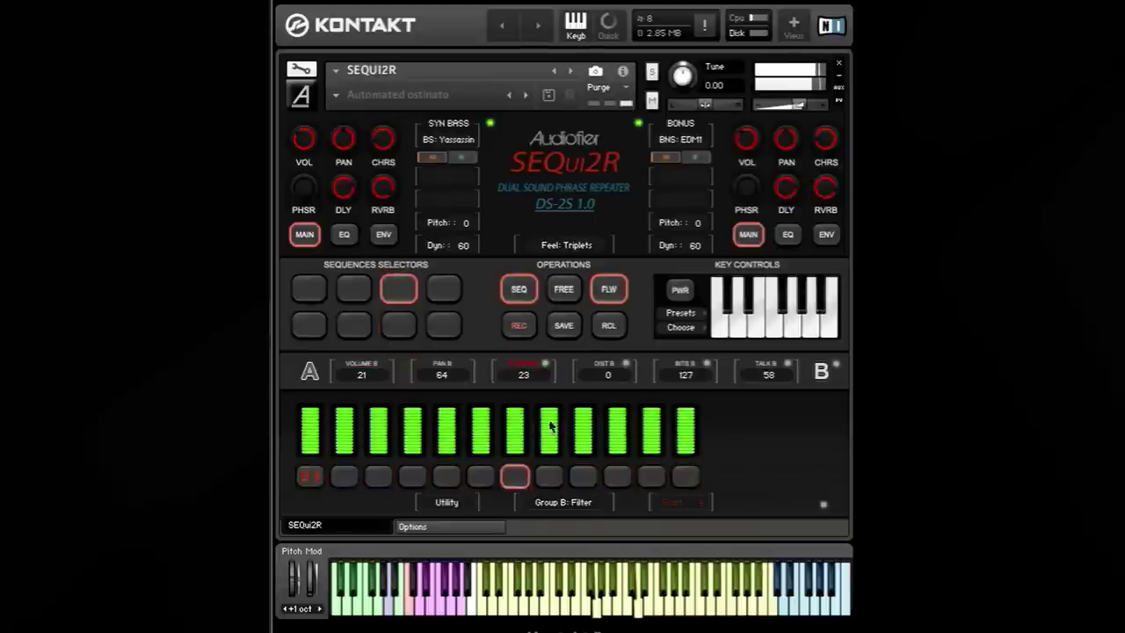
Step: View side A's Talk lane, then return to its Tempo Bhvr, Seq Length and Note Value settings
{"action": "left_click", "coordinate": [309, 373]}
{"action": "left_click", "coordinate": [753, 377]}
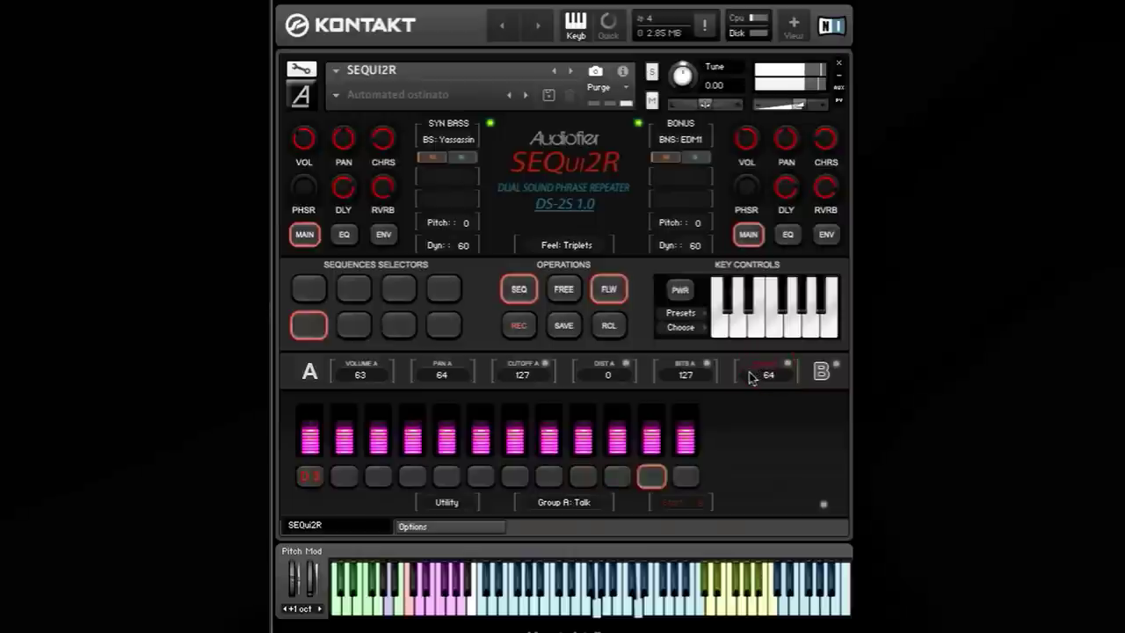
{"action": "left_click", "coordinate": [309, 373]}
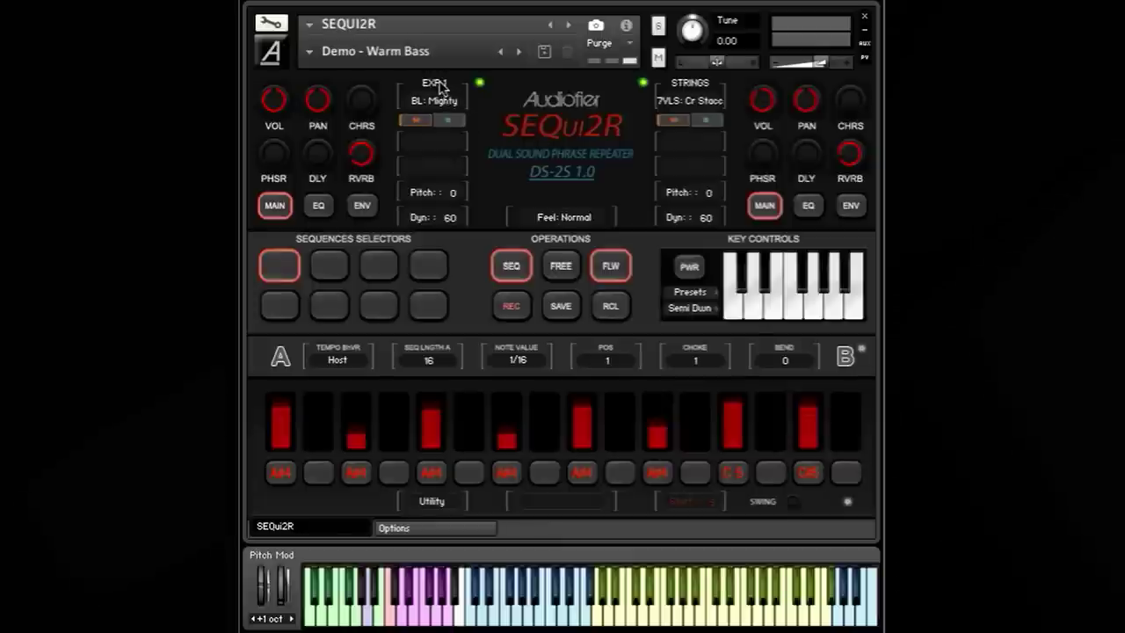
Step: Check both sounds' category lists unchanged, then replace the Stage effect with Digi Rvrb
{"action": "left_click", "coordinate": [439, 88]}
{"action": "left_click", "coordinate": [681, 92]}
{"action": "left_click", "coordinate": [689, 85]}
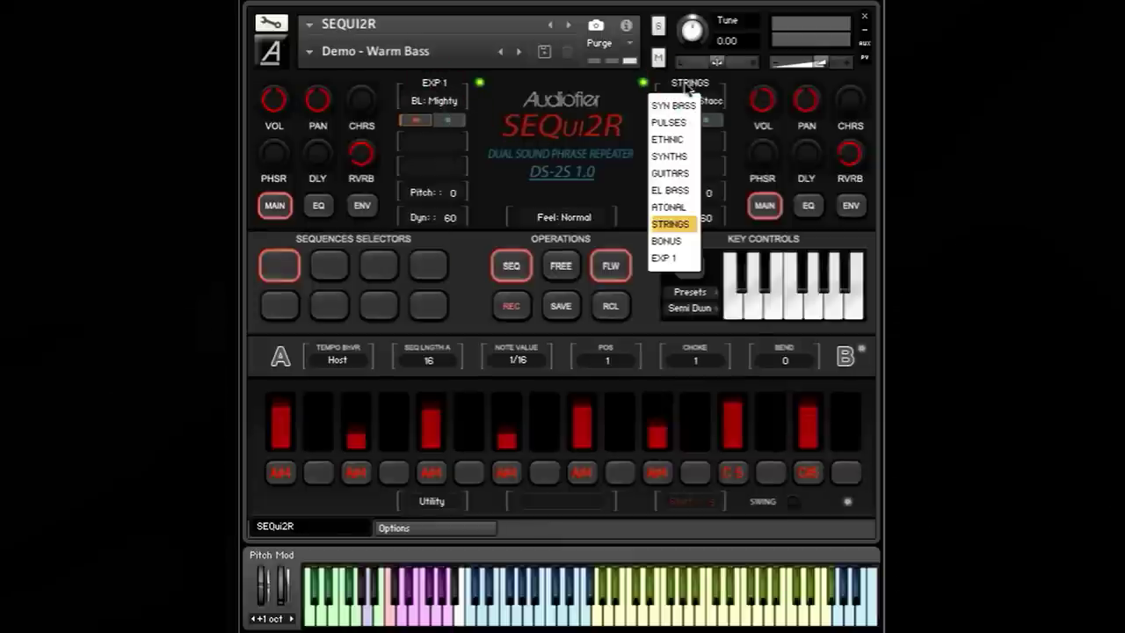
{"action": "left_click", "coordinate": [629, 117]}
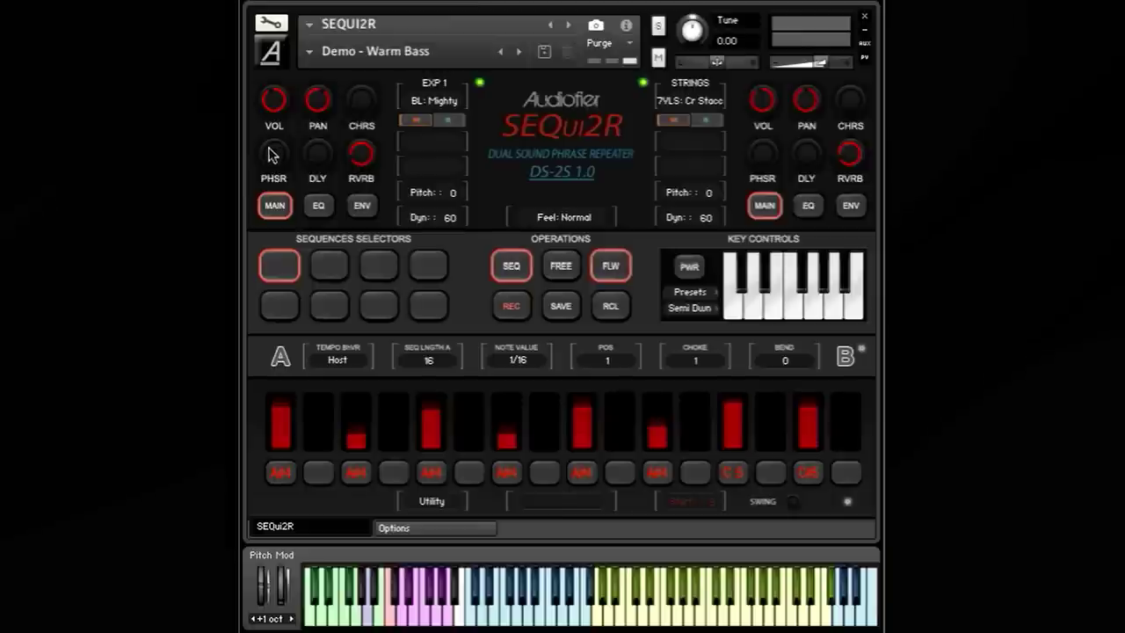
{"action": "left_click", "coordinate": [454, 158]}
{"action": "left_click", "coordinate": [413, 285]}
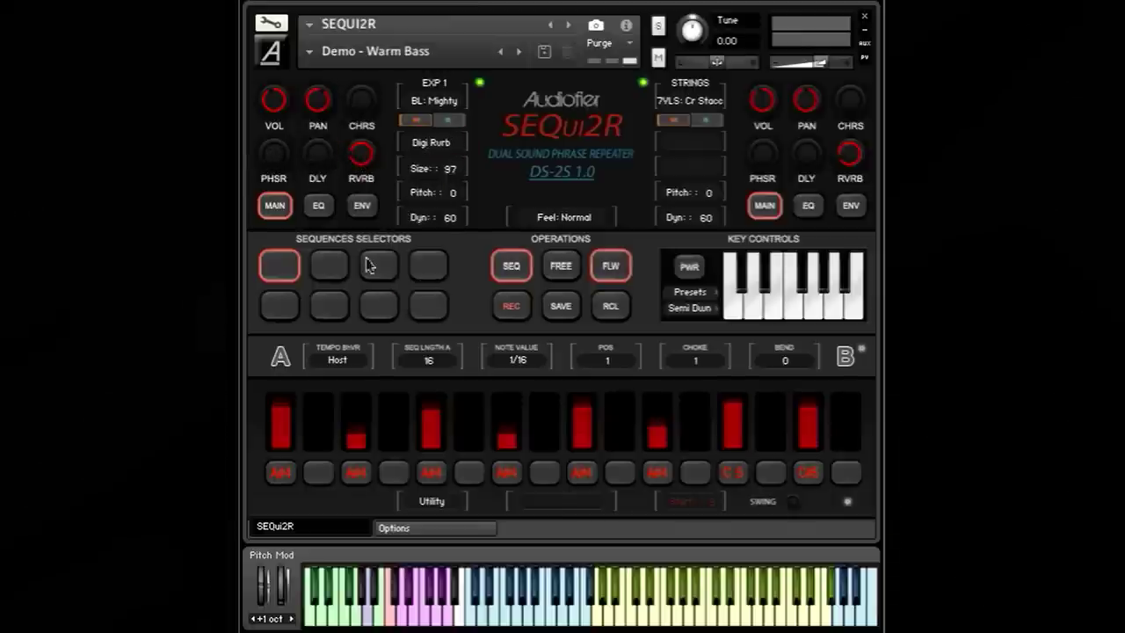
Step: Go from the left sound's EQ page to its ENV page and raise the ATK knob above zero
{"action": "left_click", "coordinate": [319, 211]}
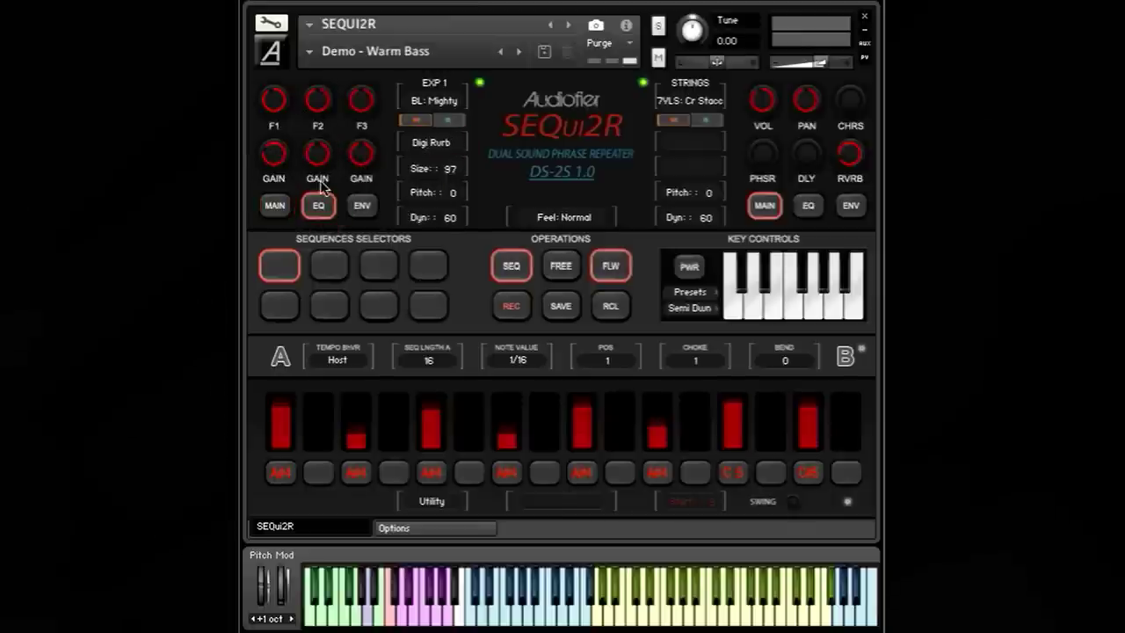
{"action": "left_click", "coordinate": [364, 209]}
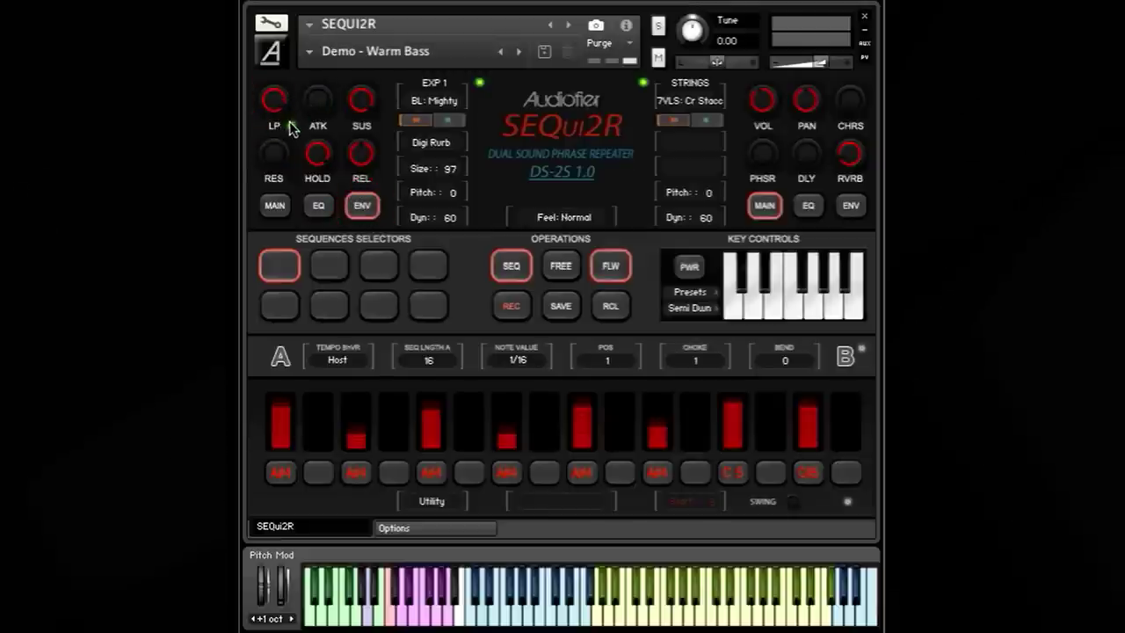
{"action": "left_click_drag", "start_coordinate": [322, 112], "coordinate": [321, 88]}
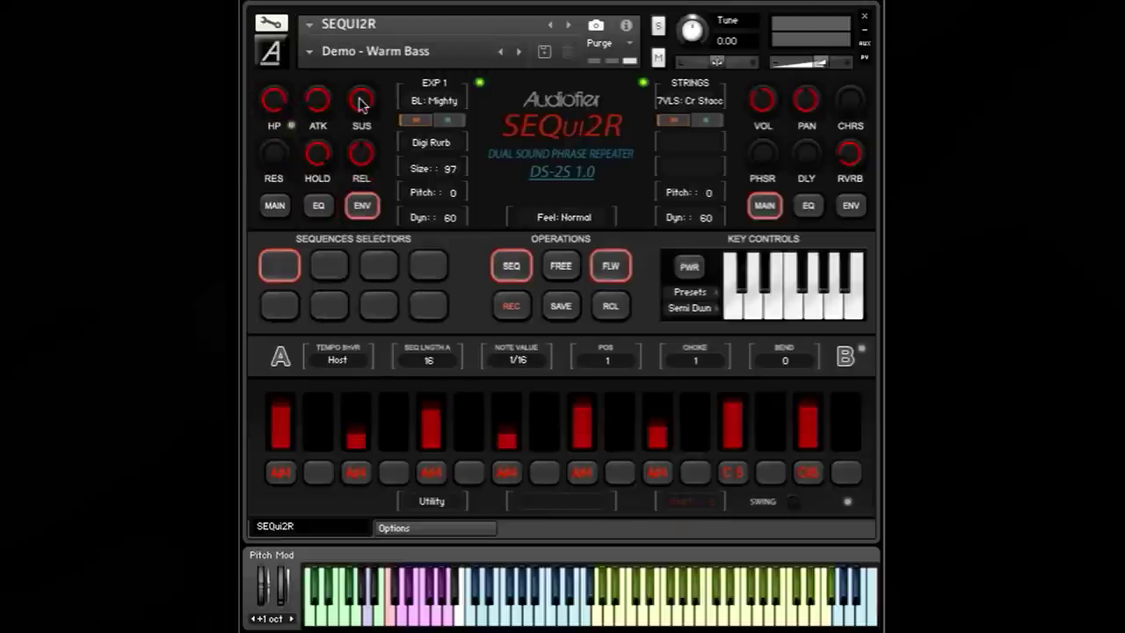